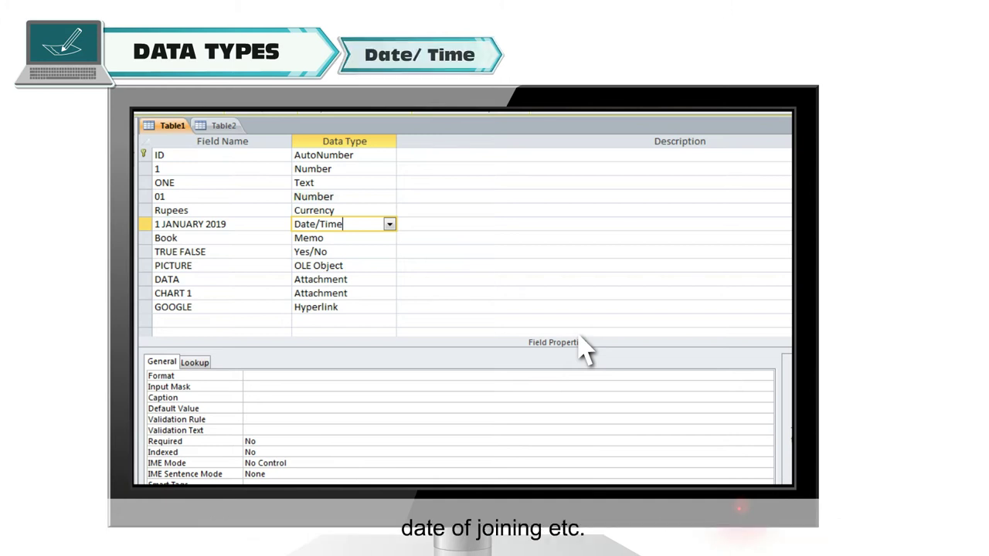
# Step down Table1's Data Type column from the Book field to the TRUE FALSE field.
pyautogui.press('Down')
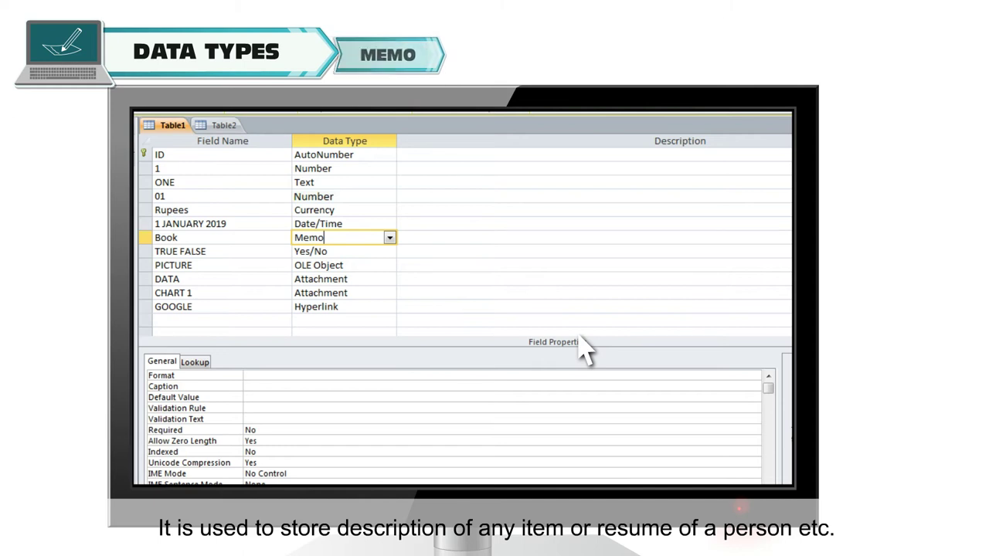
pyautogui.press('Down')
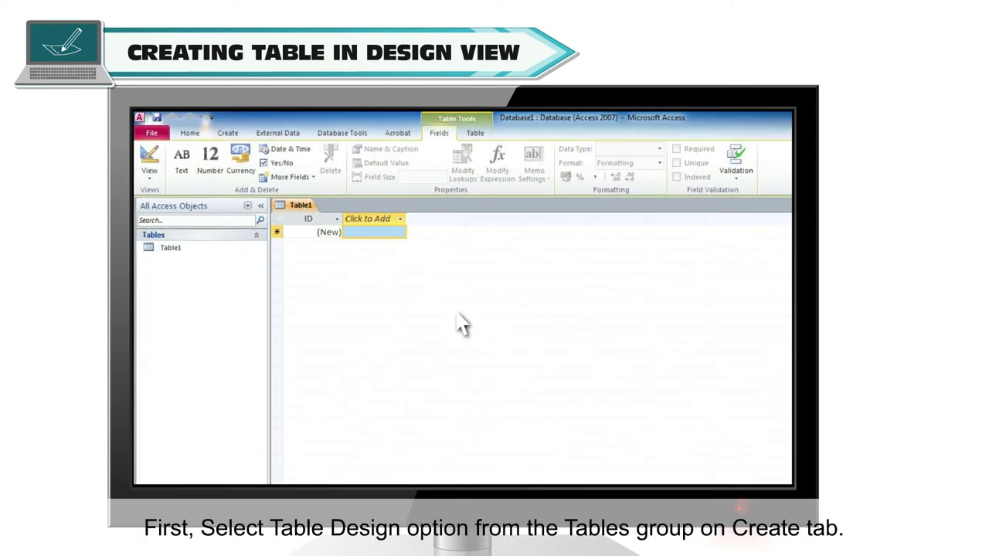
# Start a blank new table in Design view using Create > Table Design.
pyautogui.click(229, 136)
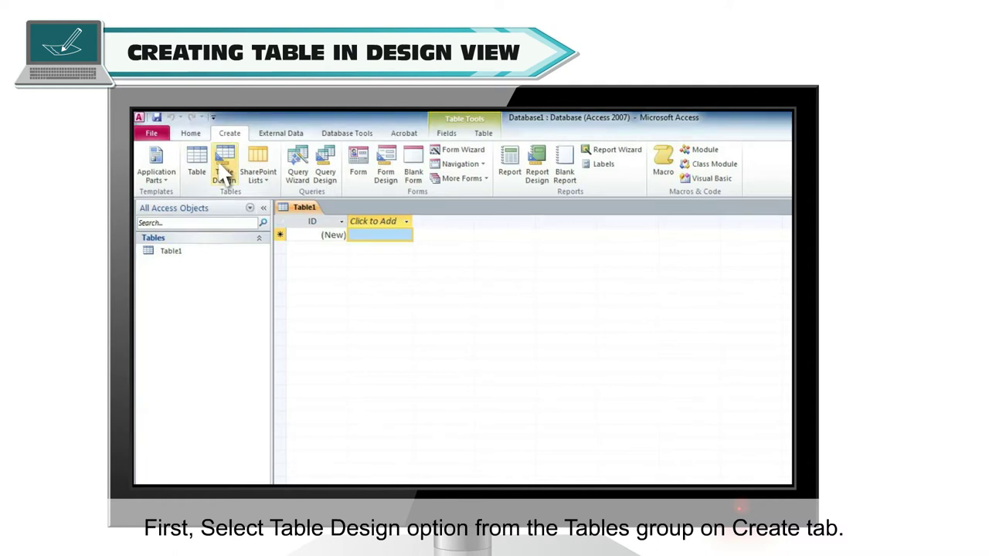
pyautogui.click(224, 174)
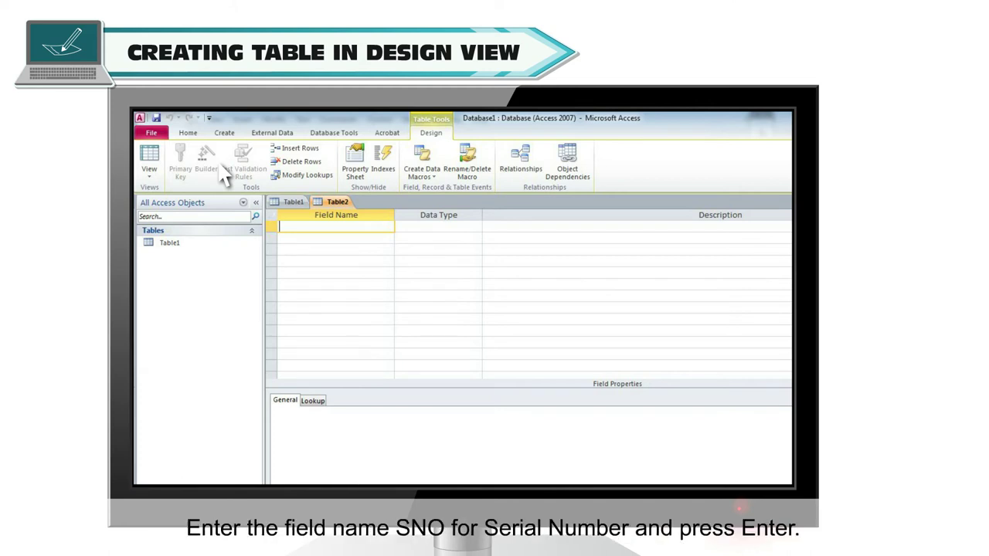
# Name the first field SNO and set its data type to Number.
pyautogui.write('SNO')
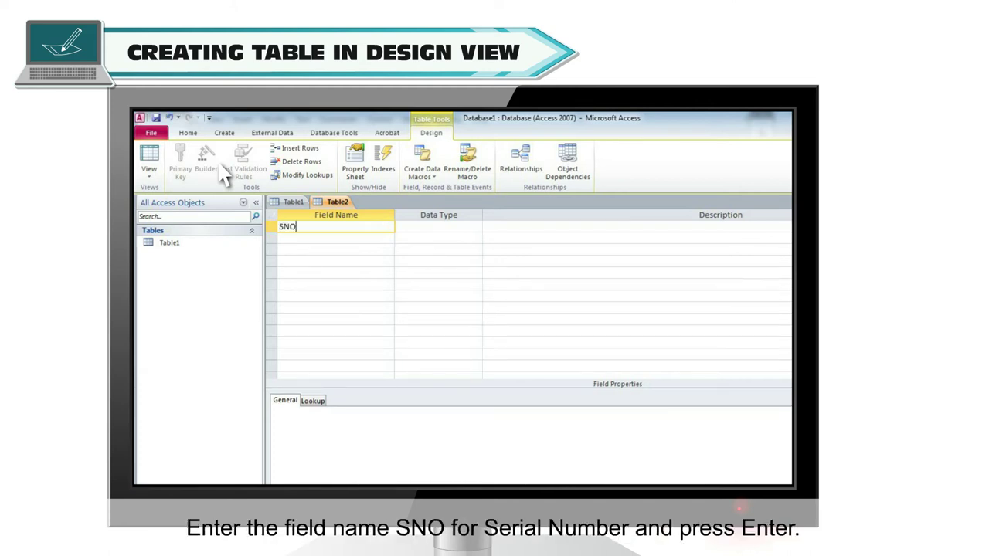
pyautogui.press('Return')
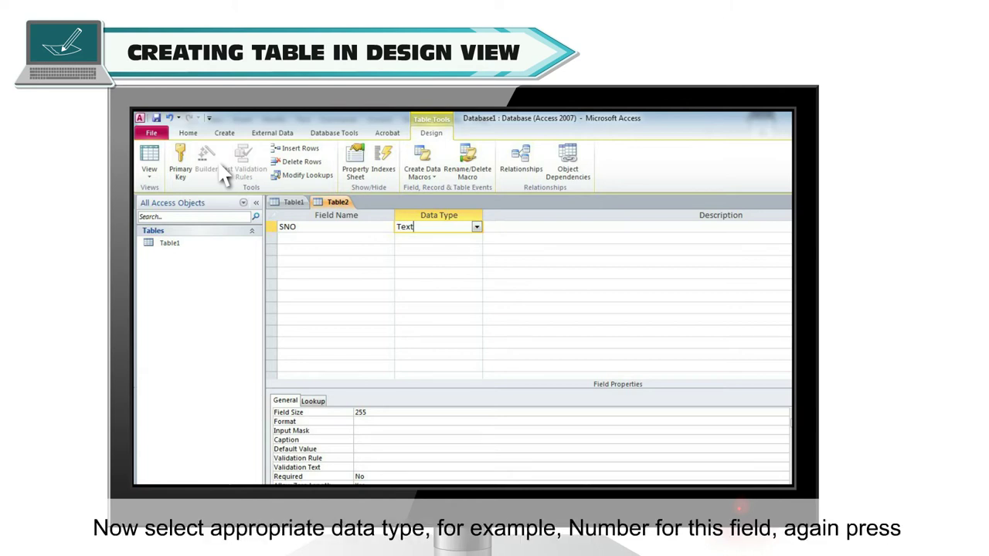
pyautogui.click(476, 227)
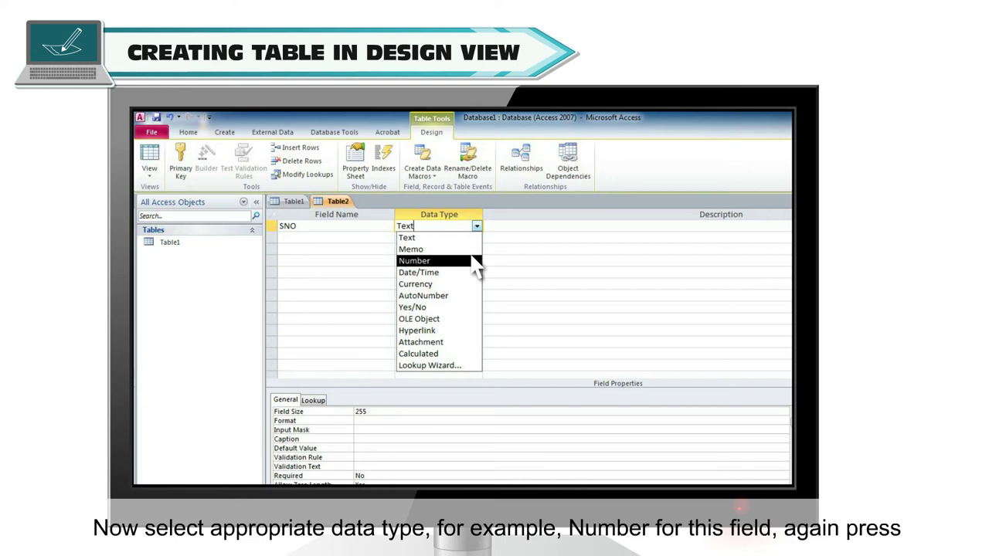
pyautogui.click(474, 262)
pyautogui.press('Return')
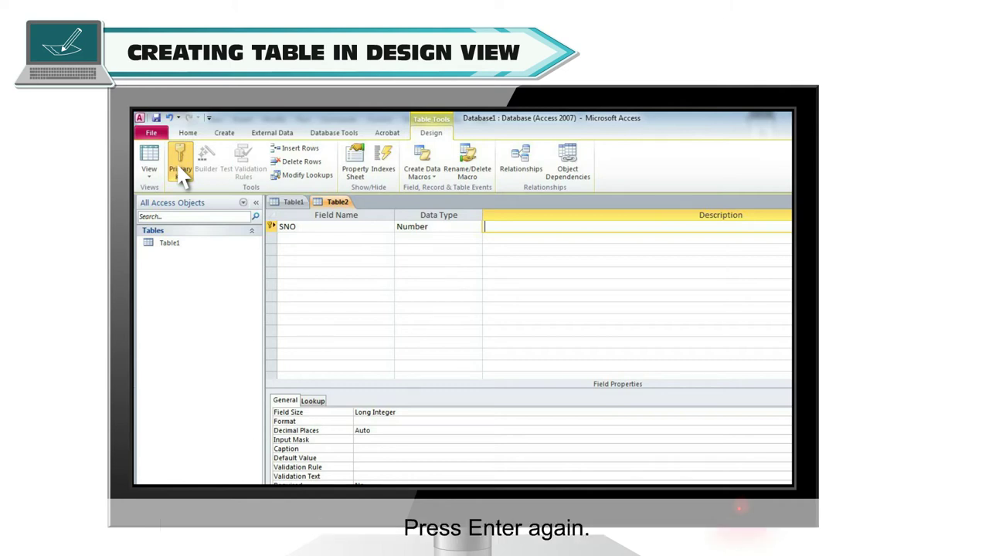
# Move down to the next field row in the design grid.
pyautogui.press('Return')
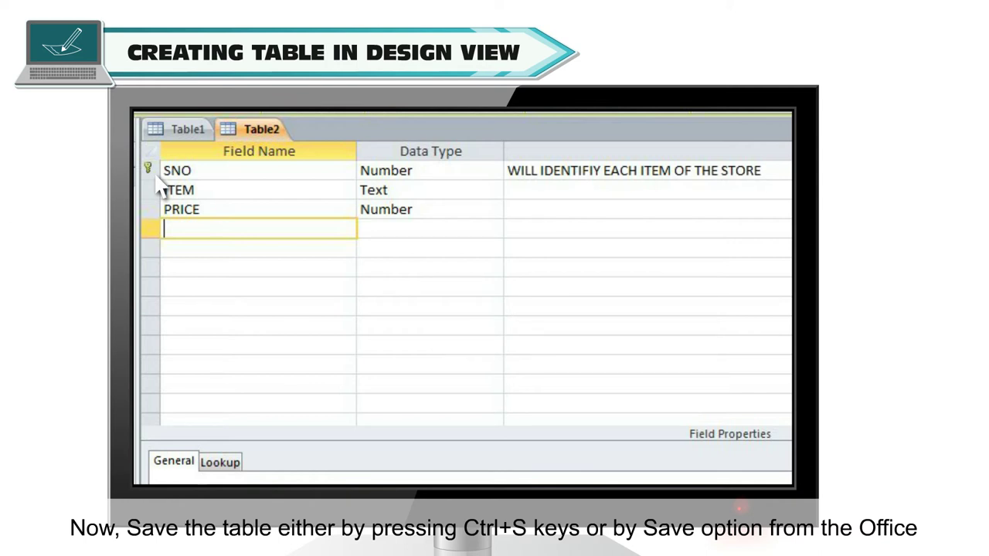
# Save the table design under the default name Table2.
pyautogui.hotkey('ctrl', 's')
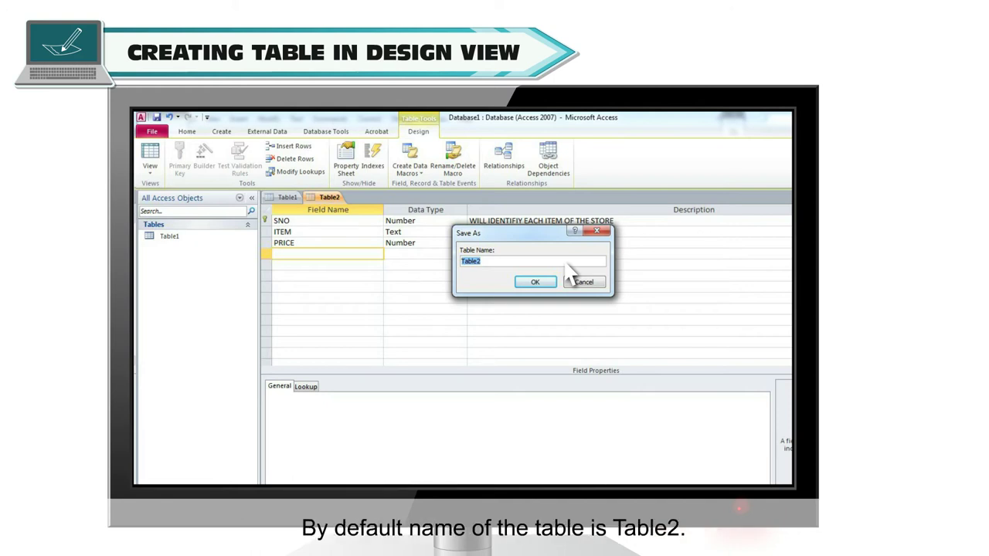
pyautogui.click(542, 288)
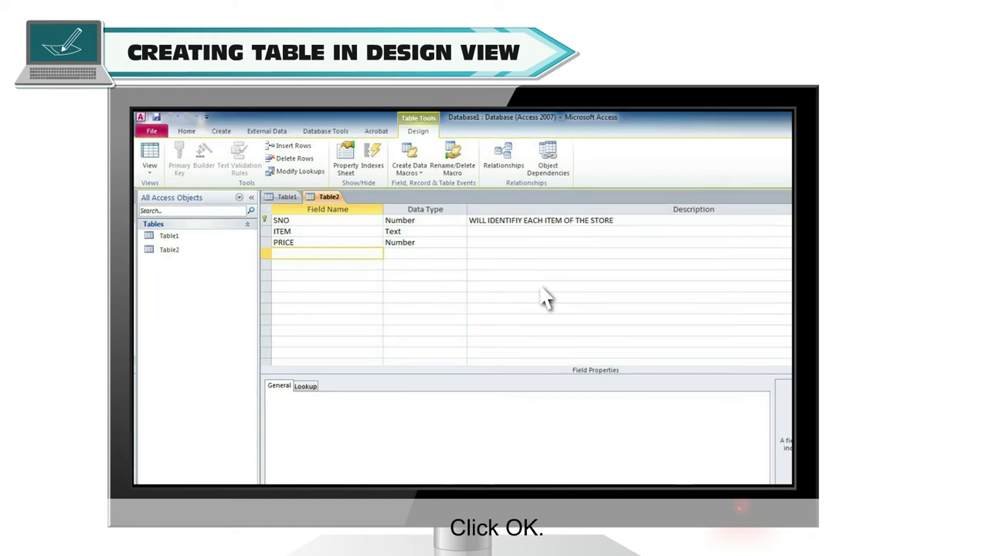
# Switch Table2 from Design View to Datasheet View.
pyautogui.click(149, 154)
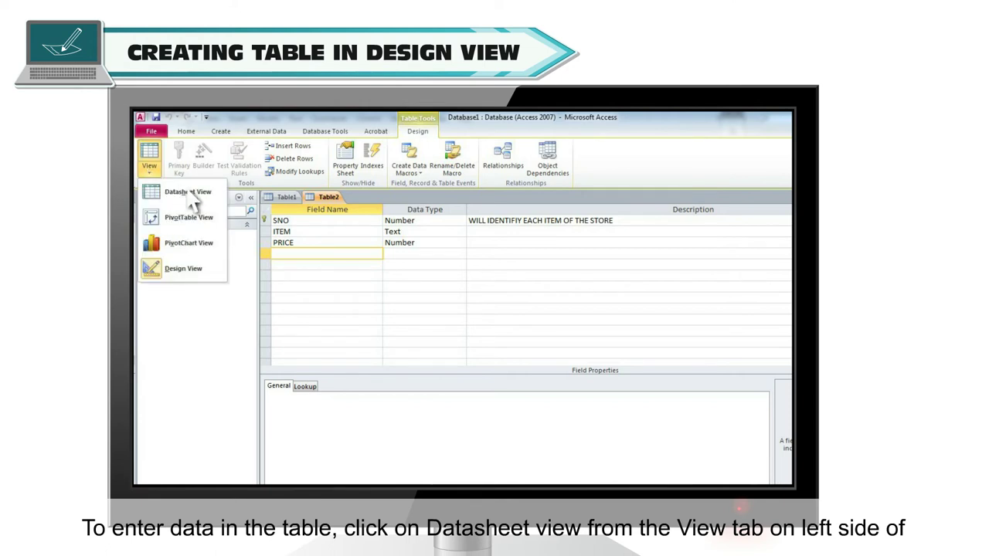
pyautogui.click(193, 200)
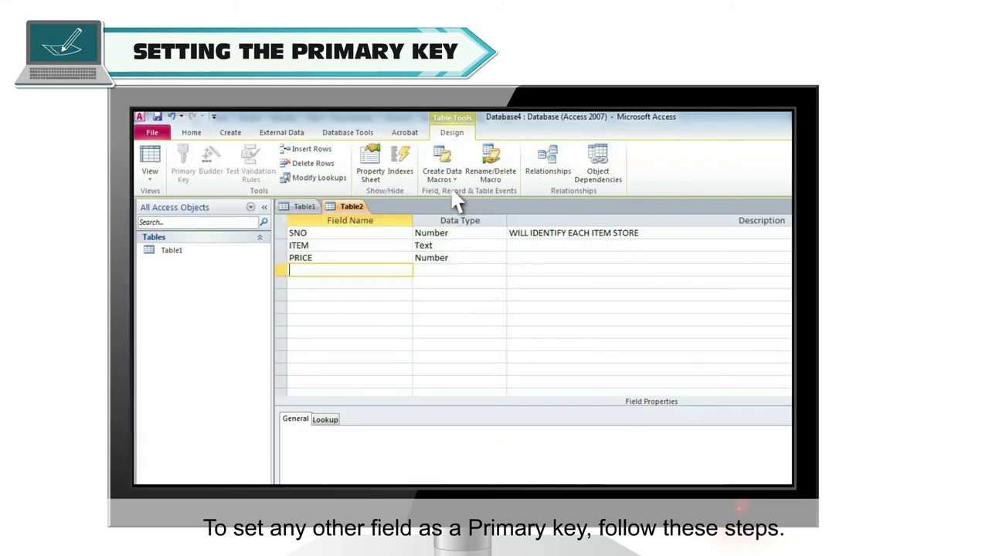
# Set SNO as the primary key, from the ribbon and again from its right-click menu.
pyautogui.click(323, 236)
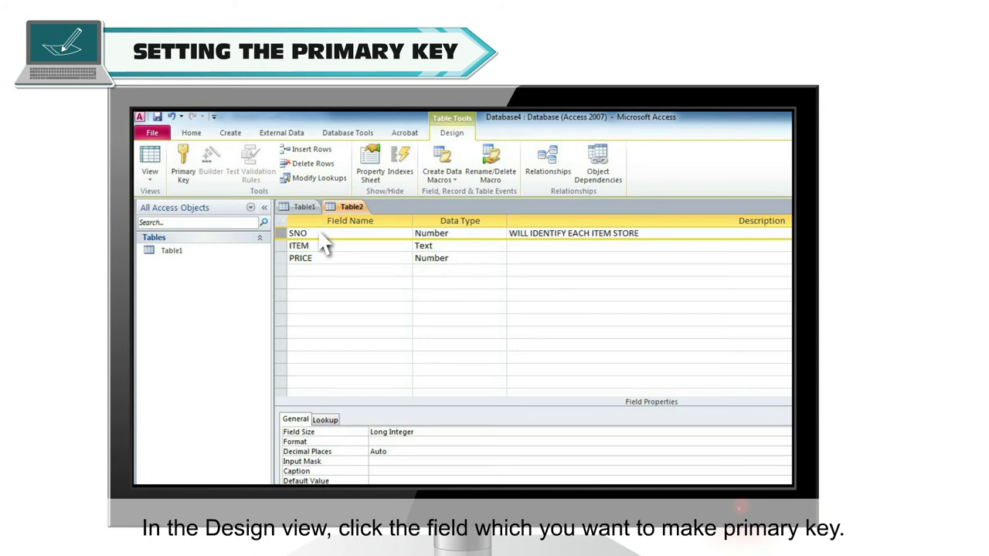
pyautogui.click(196, 167)
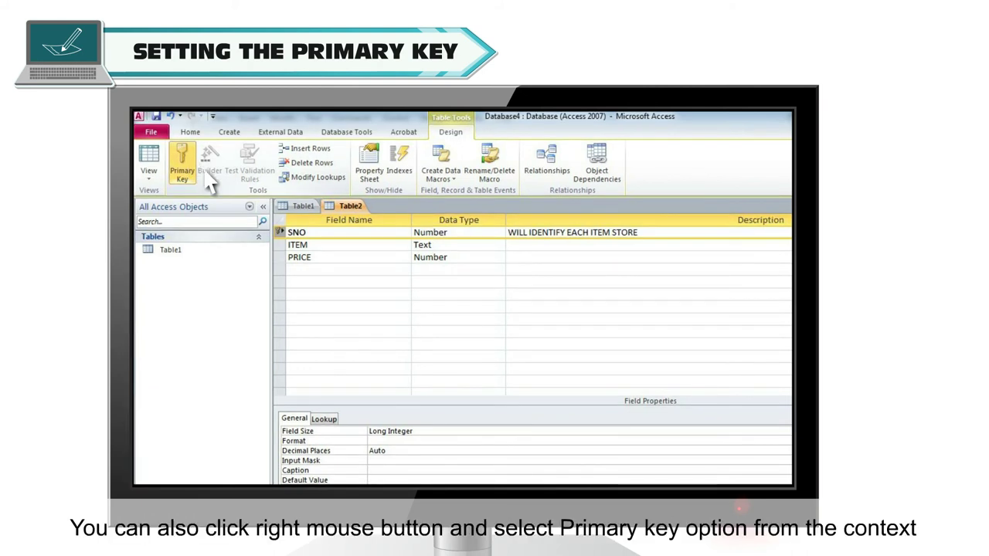
pyautogui.rightClick(281, 235)
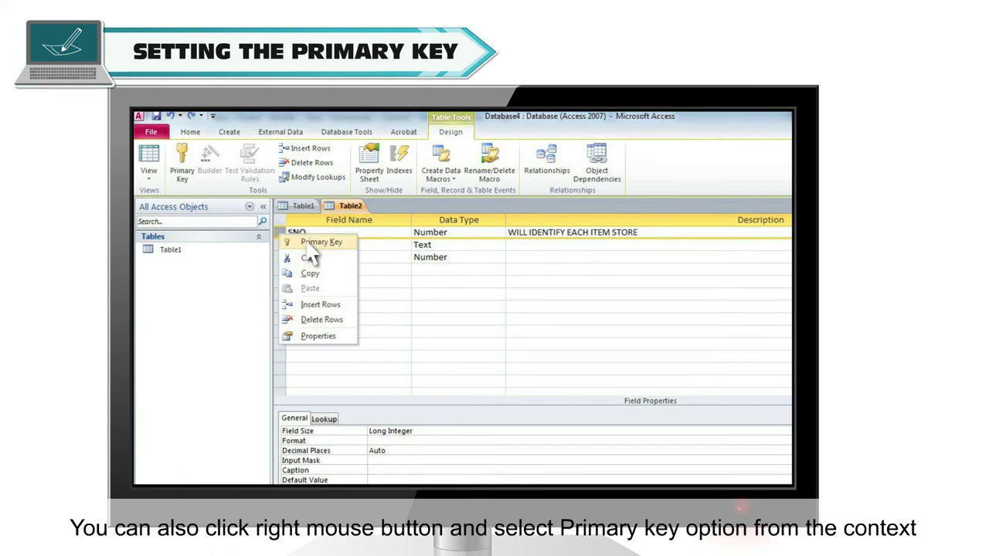
pyautogui.click(316, 242)
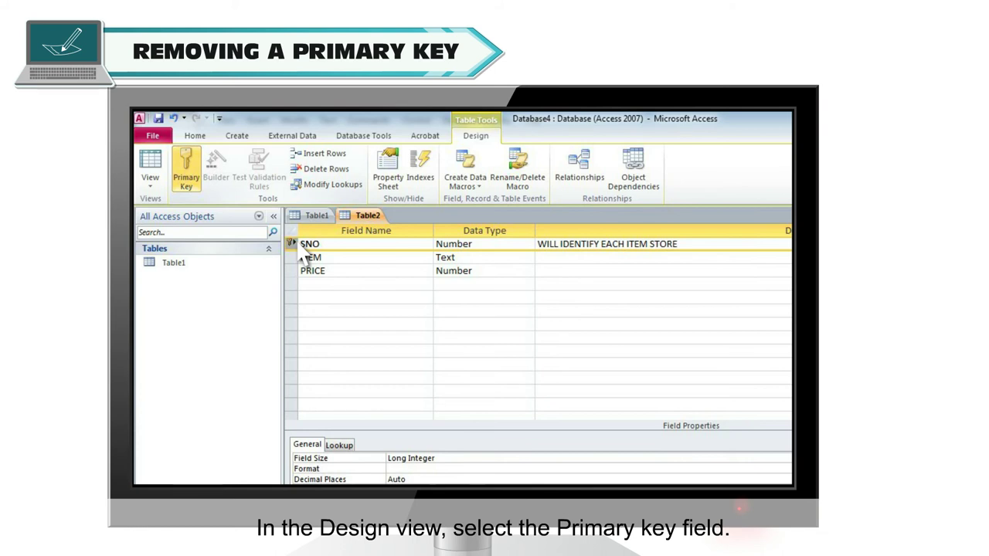
# Toggle the primary key off SNO from the ribbon and its right-click menu.
pyautogui.click(192, 174)
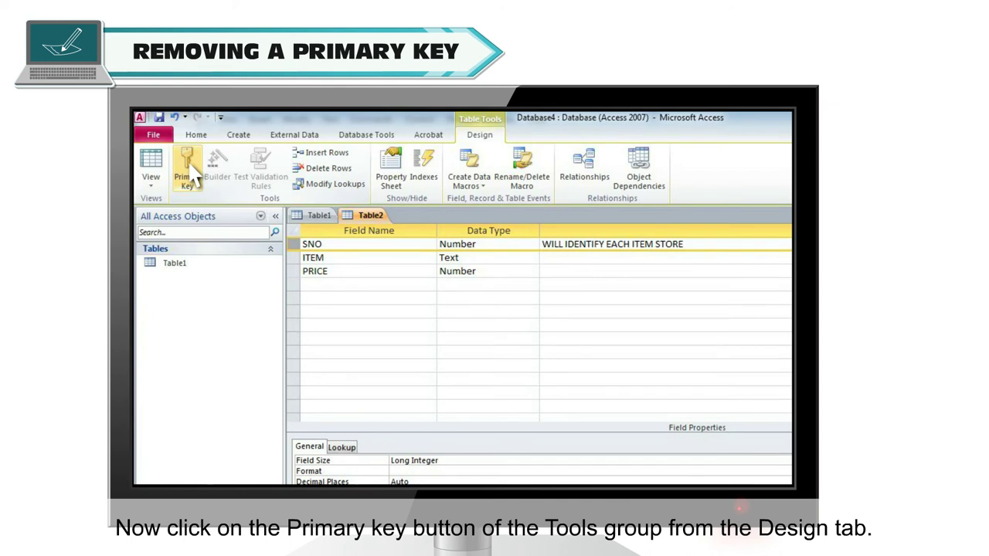
pyautogui.rightClick(294, 244)
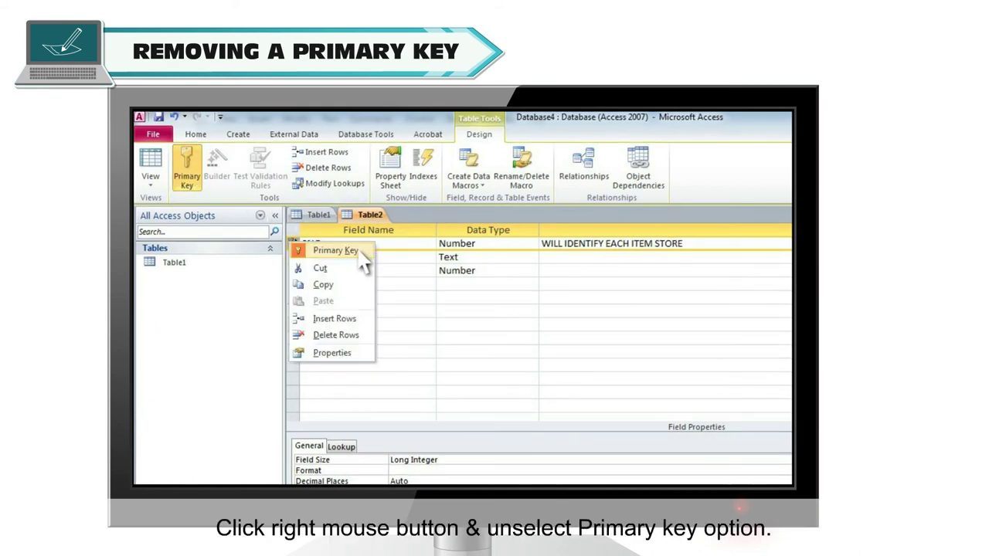
pyautogui.click(352, 251)
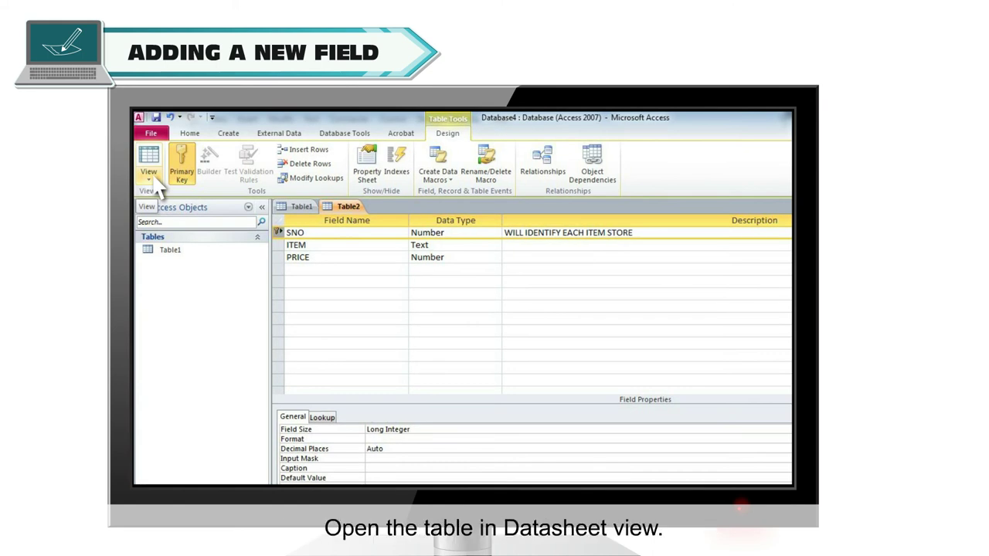
# Show Table2 in Datasheet View and add a General Number field after PRICE.
pyautogui.click(149, 177)
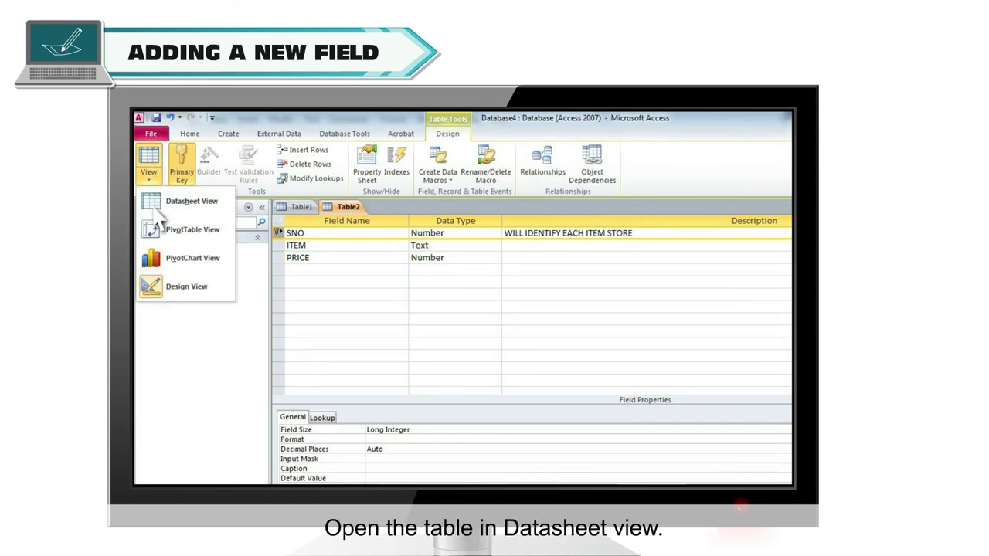
pyautogui.click(166, 203)
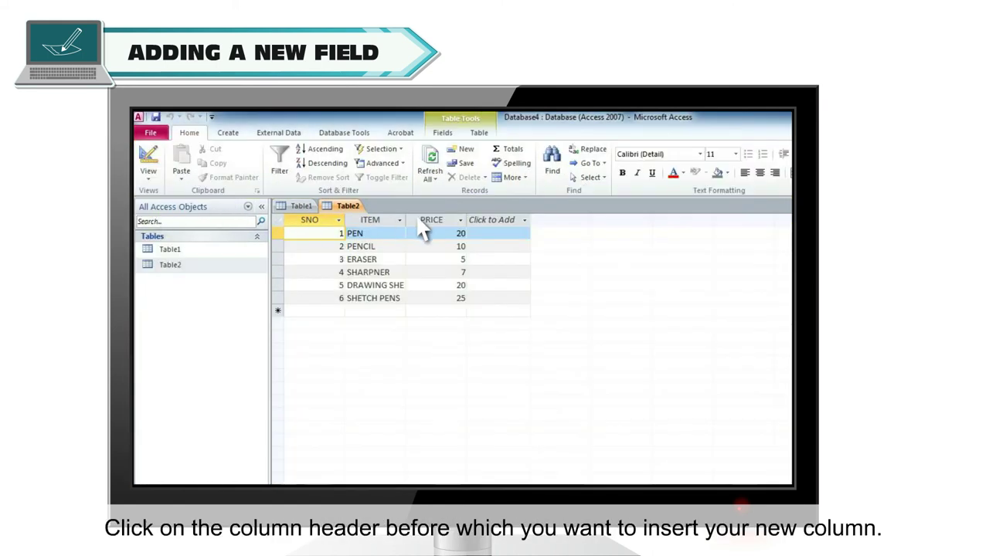
pyautogui.click(433, 220)
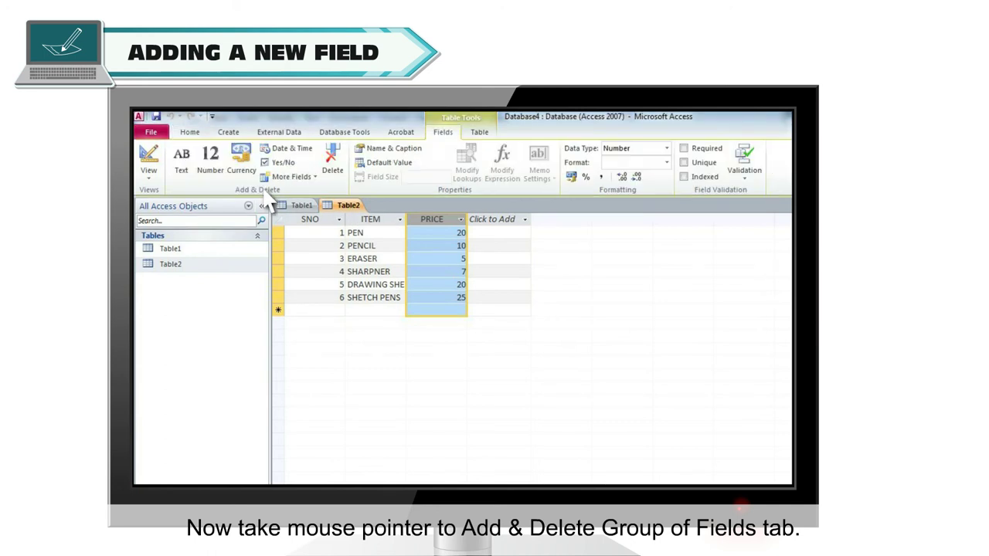
pyautogui.click(293, 177)
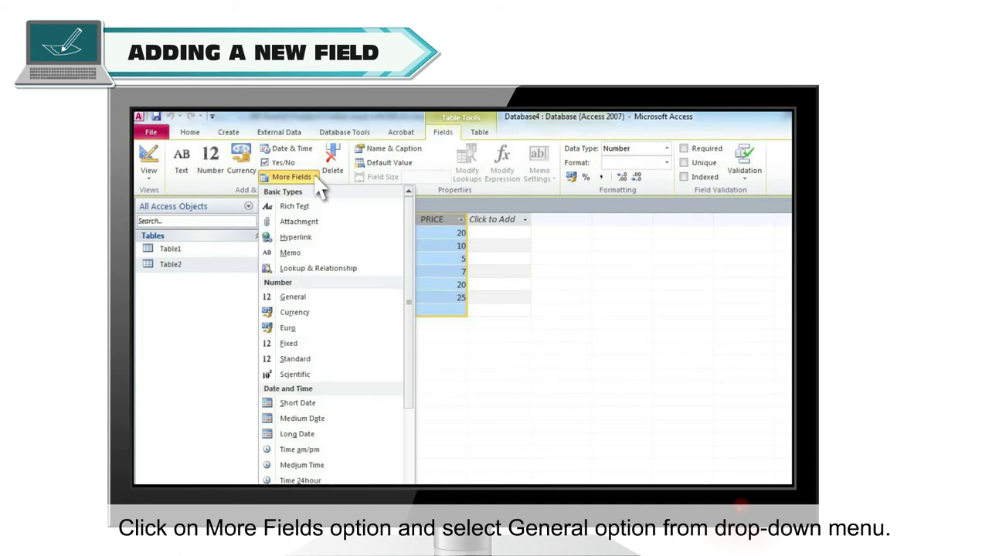
pyautogui.click(314, 296)
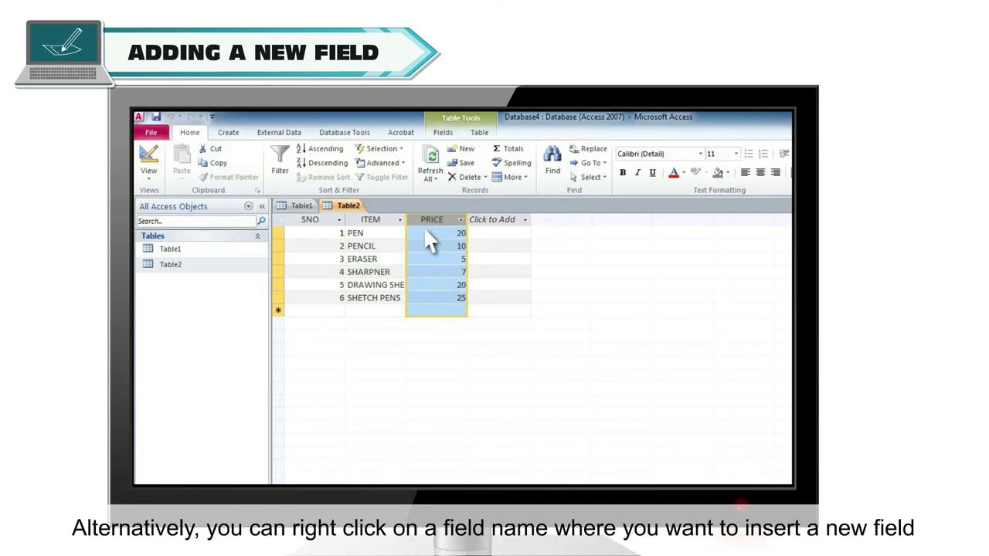
# Insert a new field before PRICE and rename it QUANTITY.
pyautogui.rightClick(438, 220)
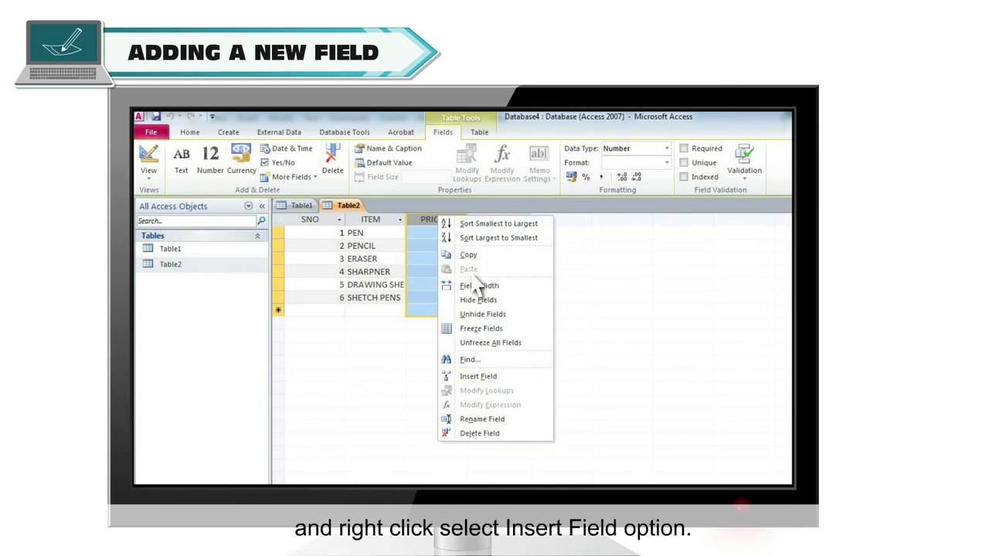
pyautogui.click(523, 386)
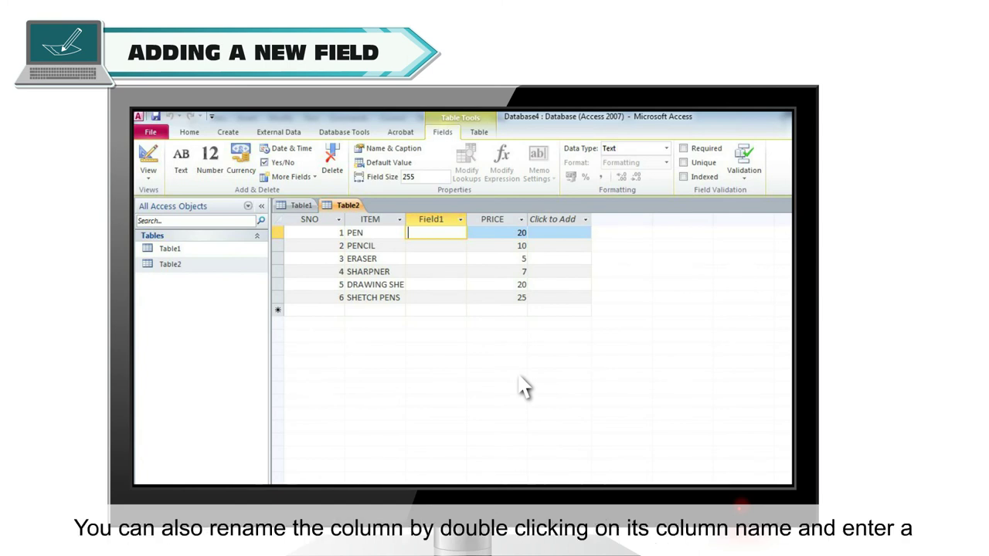
pyautogui.doubleClick(437, 220)
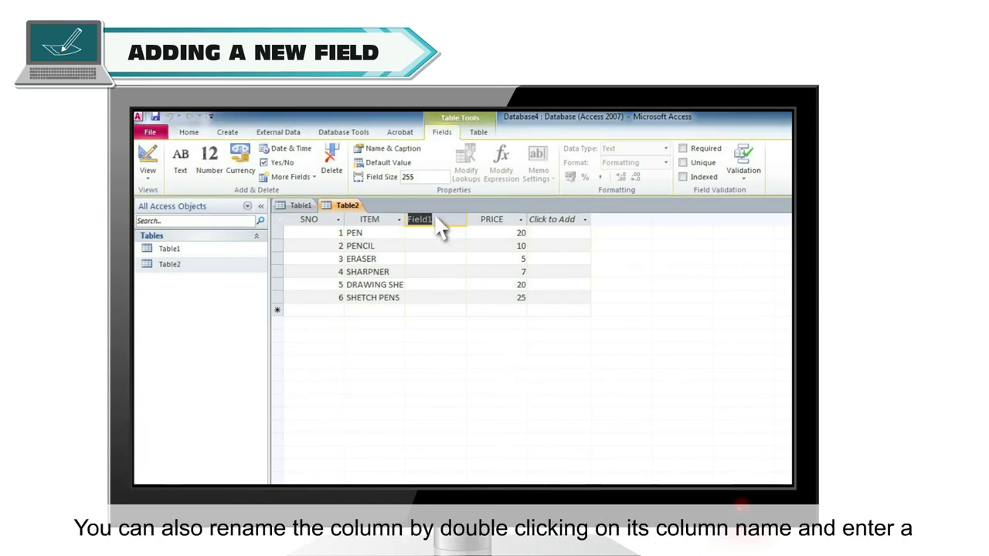
pyautogui.write('QUANTITY')
pyautogui.press('Return')
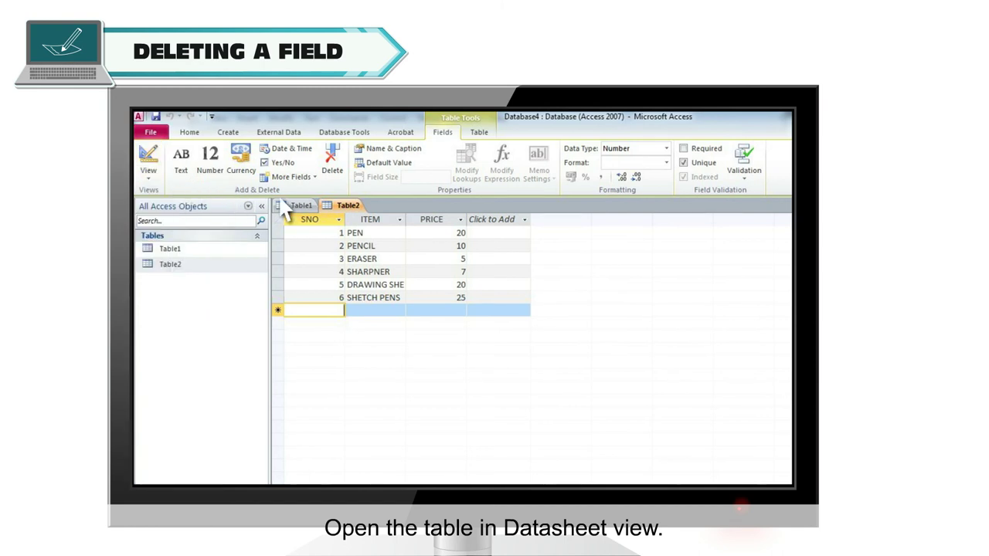
# Remove the PRICE column from Table2, confirming the permanent deletion.
pyautogui.click(434, 218)
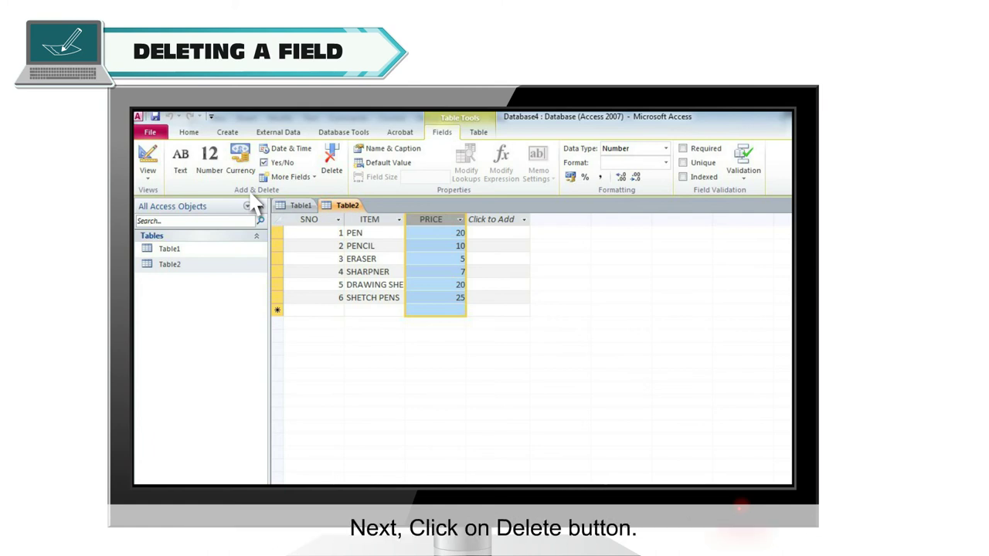
pyautogui.click(332, 162)
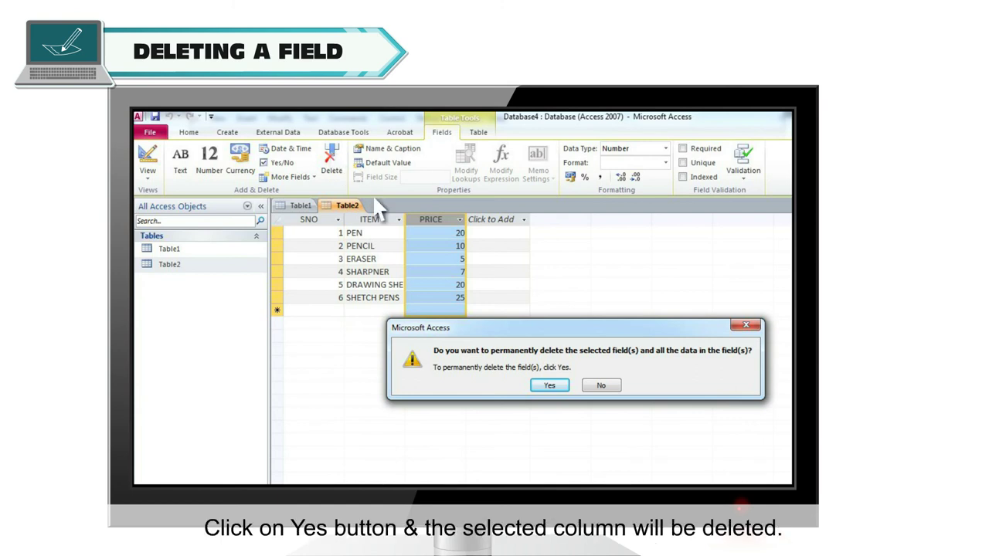
pyautogui.click(547, 384)
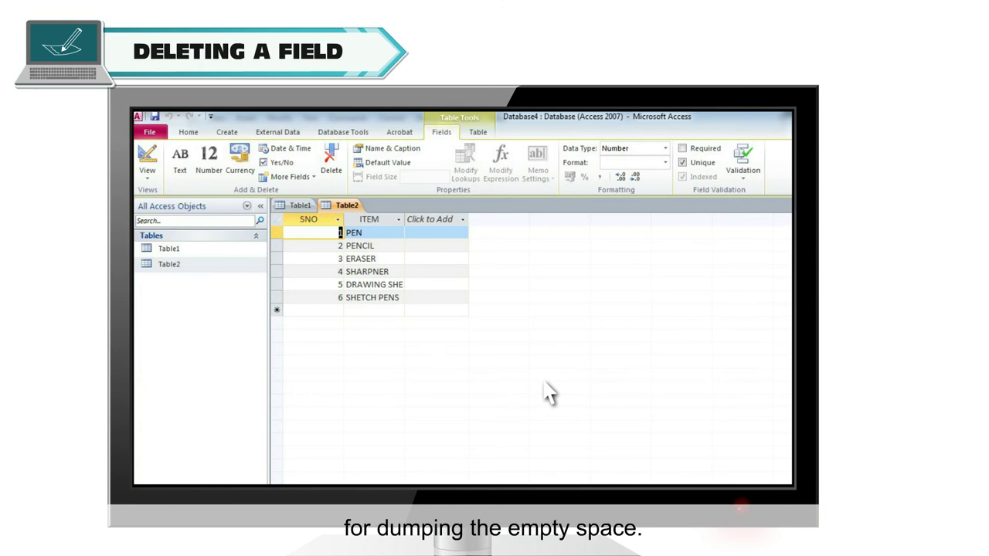
# Remove the Field1 price-values column via its context menu and confirm the deletion.
pyautogui.rightClick(439, 220)
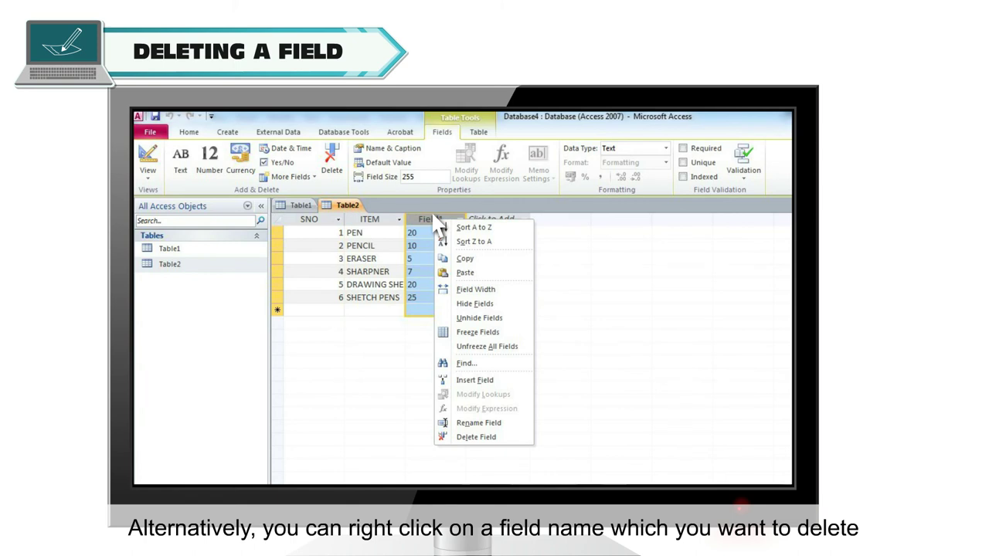
pyautogui.click(515, 438)
pyautogui.click(550, 386)
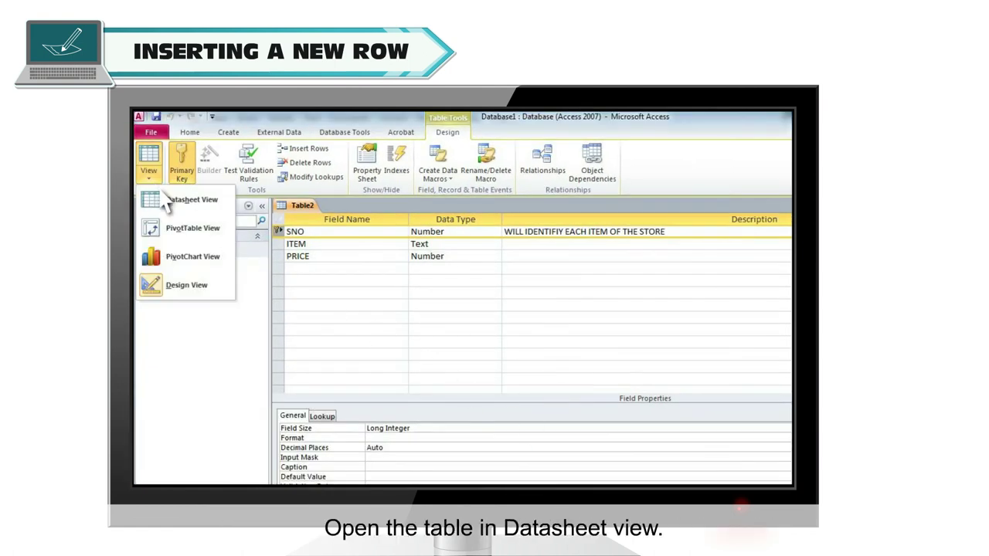
pyautogui.click(184, 212)
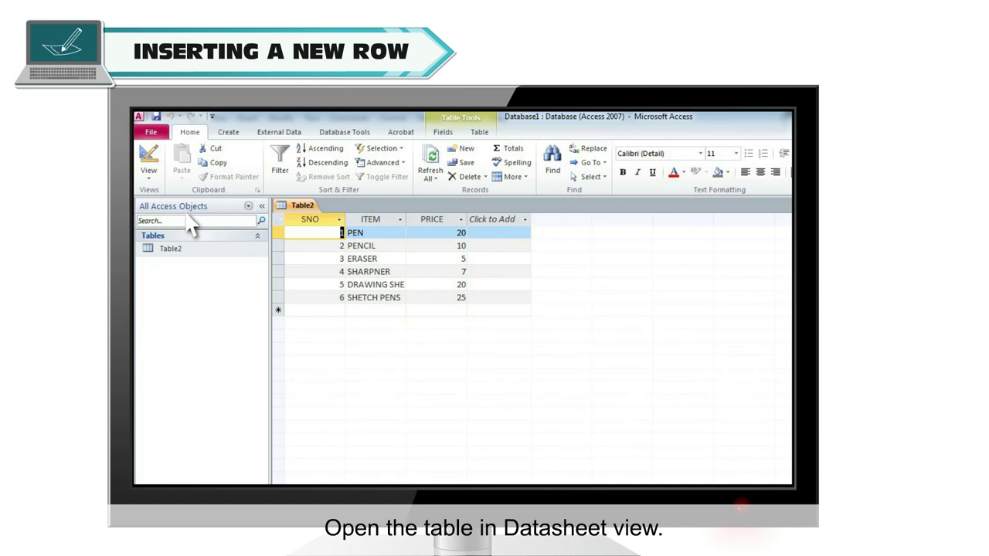
pyautogui.click(277, 246)
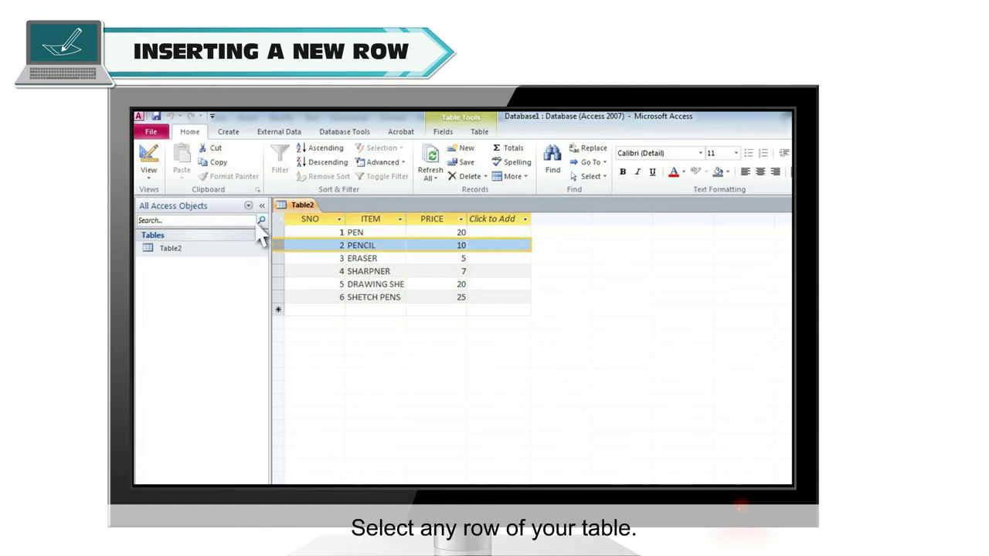
pyautogui.click(189, 133)
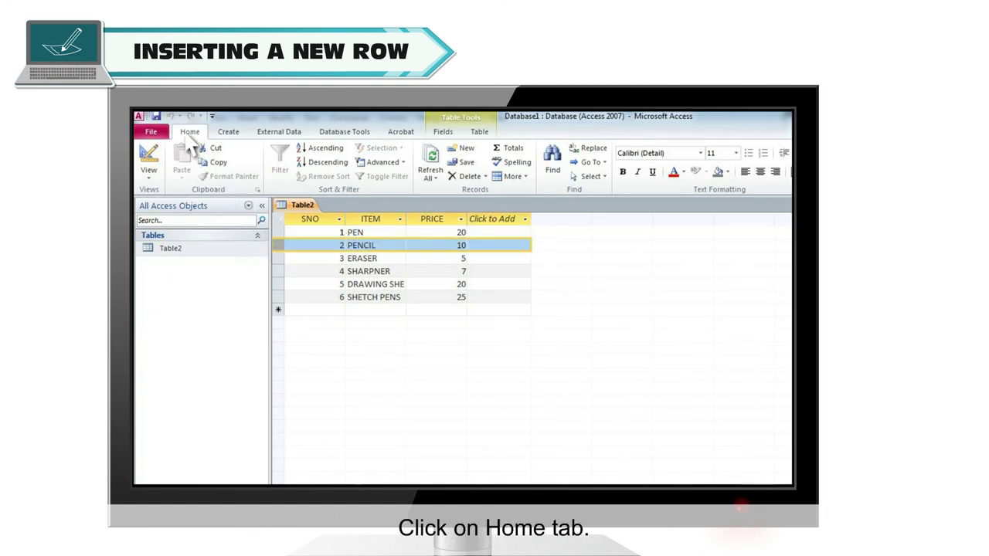
pyautogui.click(464, 150)
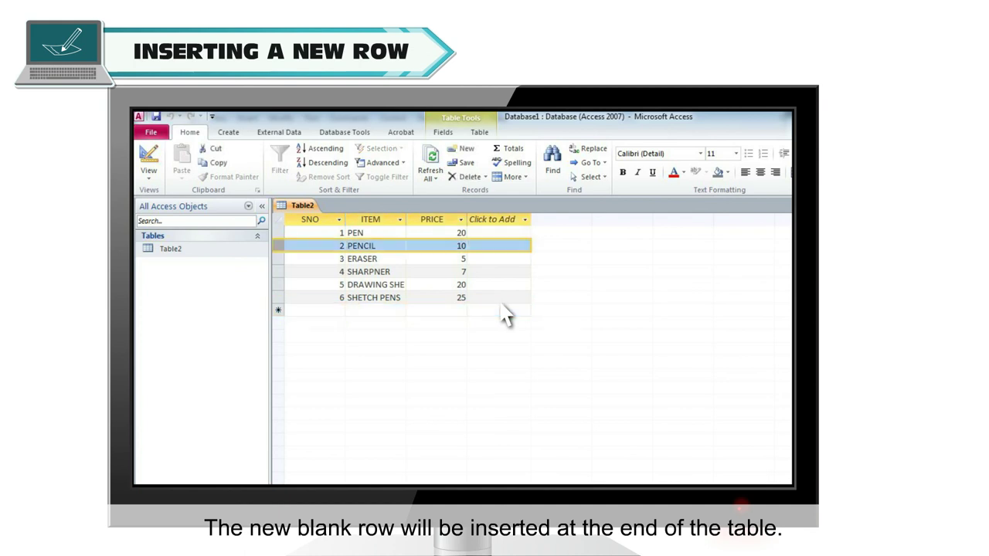
# Add a blank new record below the PENCIL row from its context menu.
pyautogui.rightClick(295, 248)
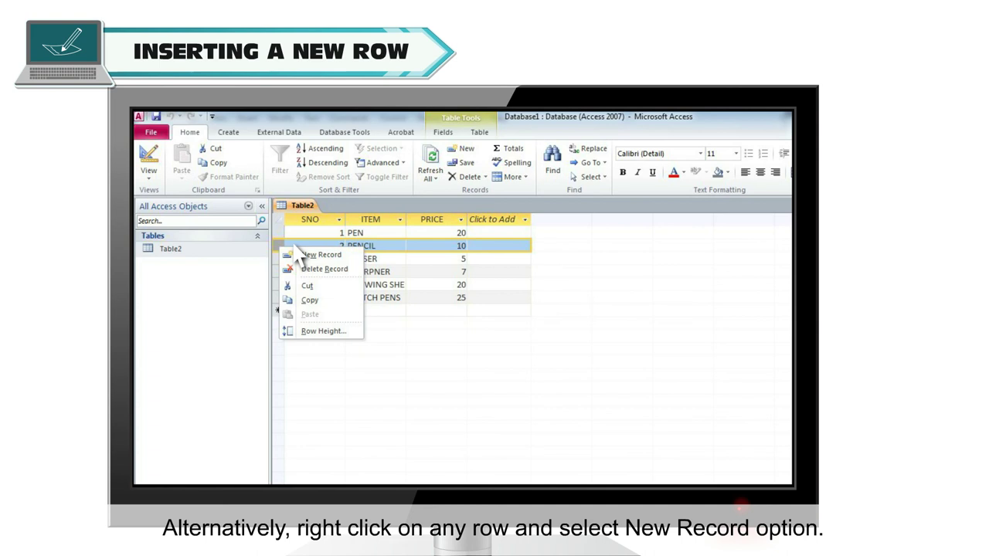
pyautogui.click(357, 253)
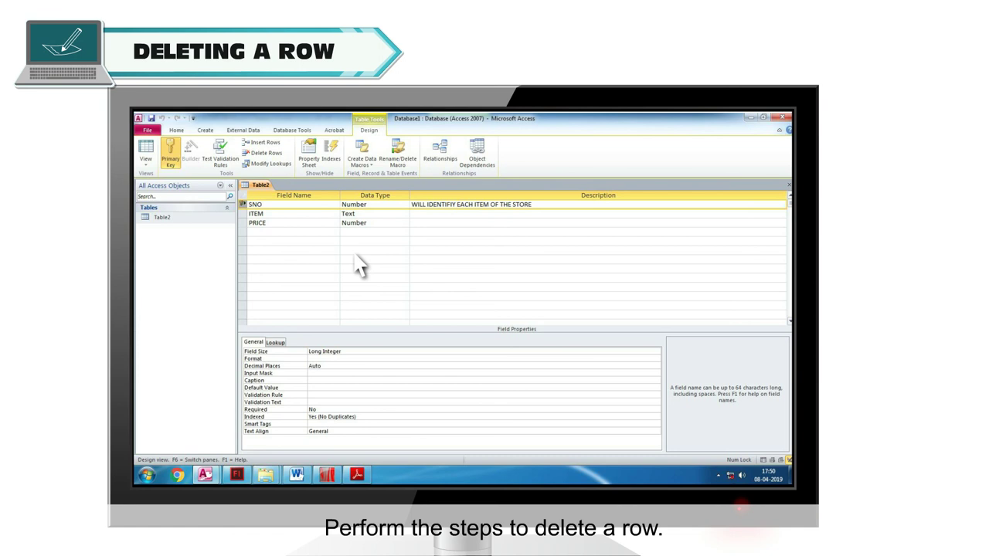
# In Datasheet View, remove the PENCIL record and confirm, leaving five items.
pyautogui.click(145, 158)
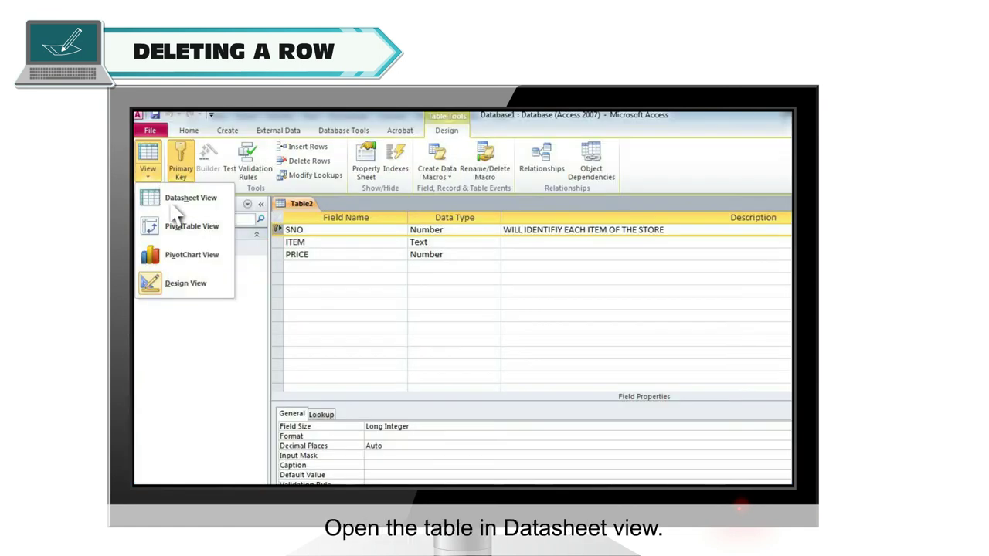
pyautogui.click(185, 200)
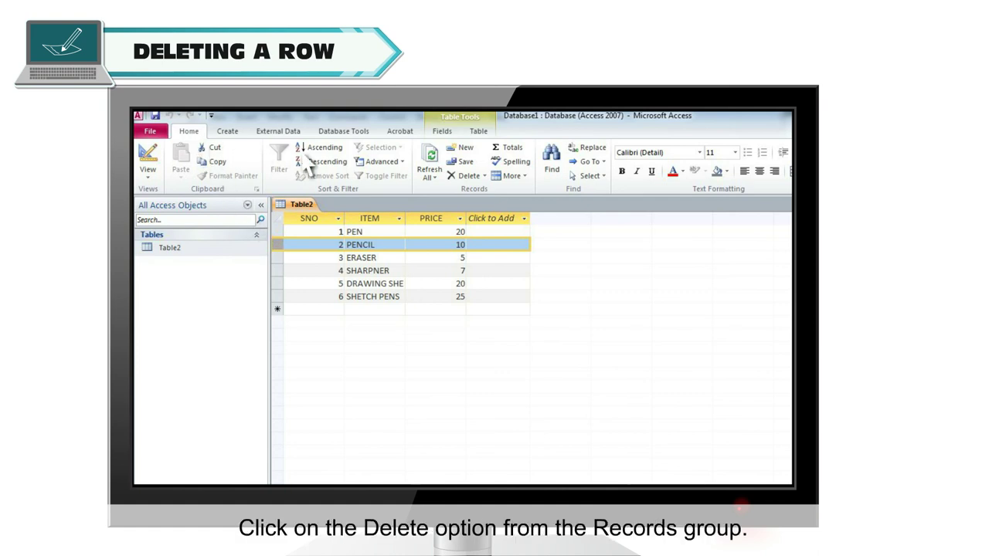
pyautogui.click(487, 184)
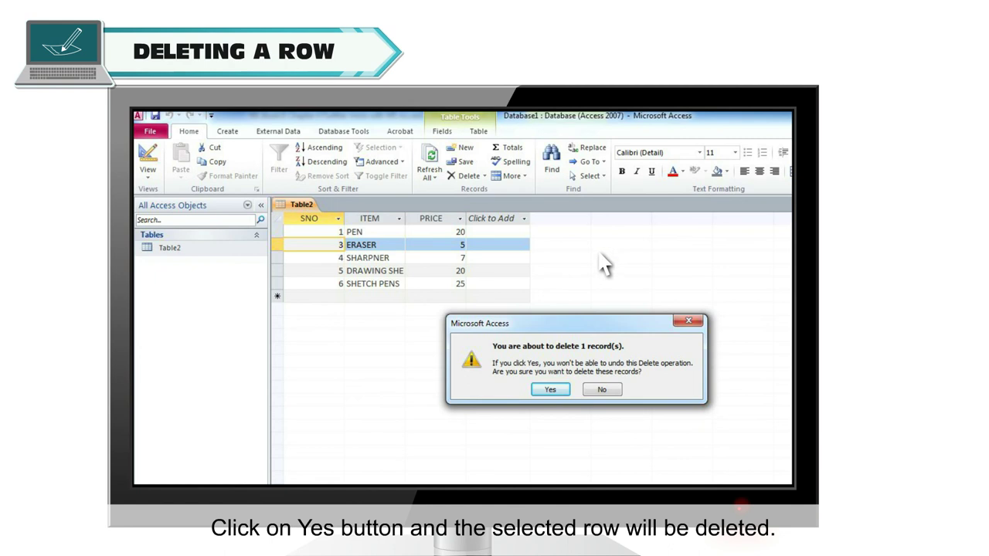
pyautogui.click(550, 389)
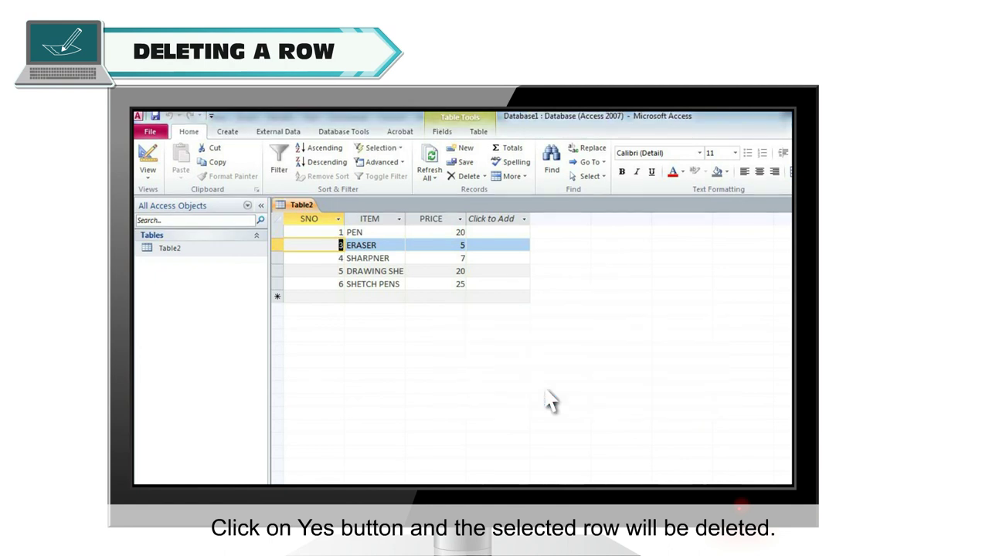
# Remove the SHARPNER record via its row context menu and confirm the deletion.
pyautogui.rightClick(277, 258)
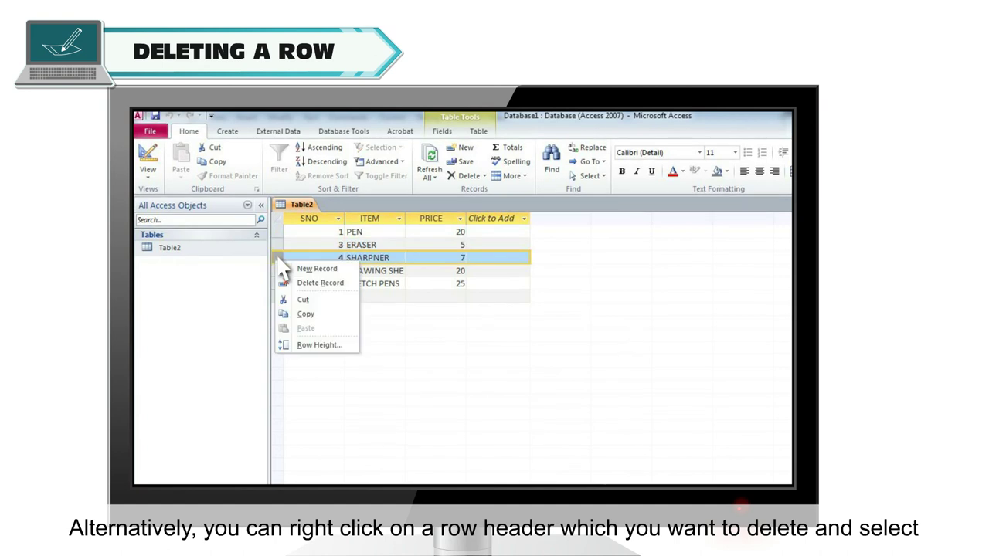
pyautogui.click(347, 279)
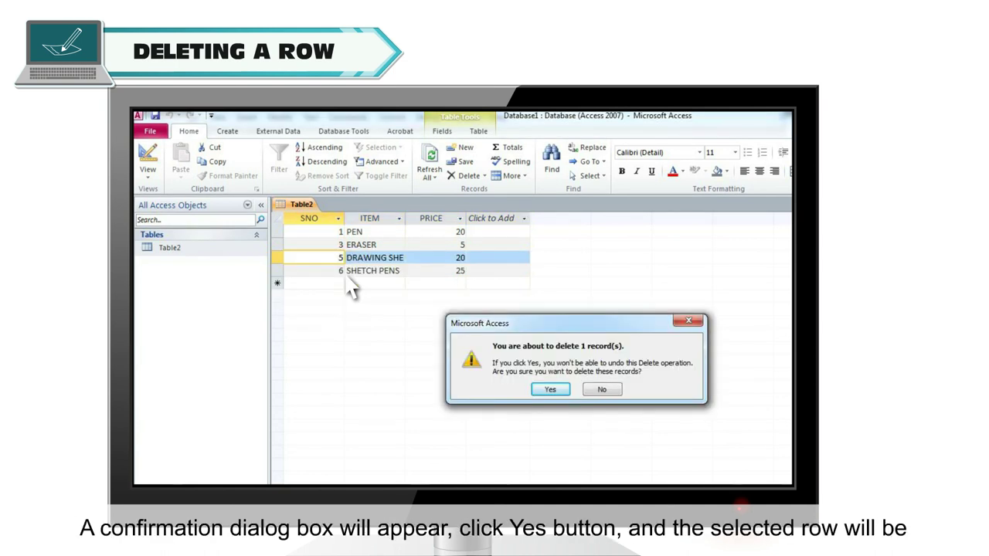
pyautogui.click(548, 389)
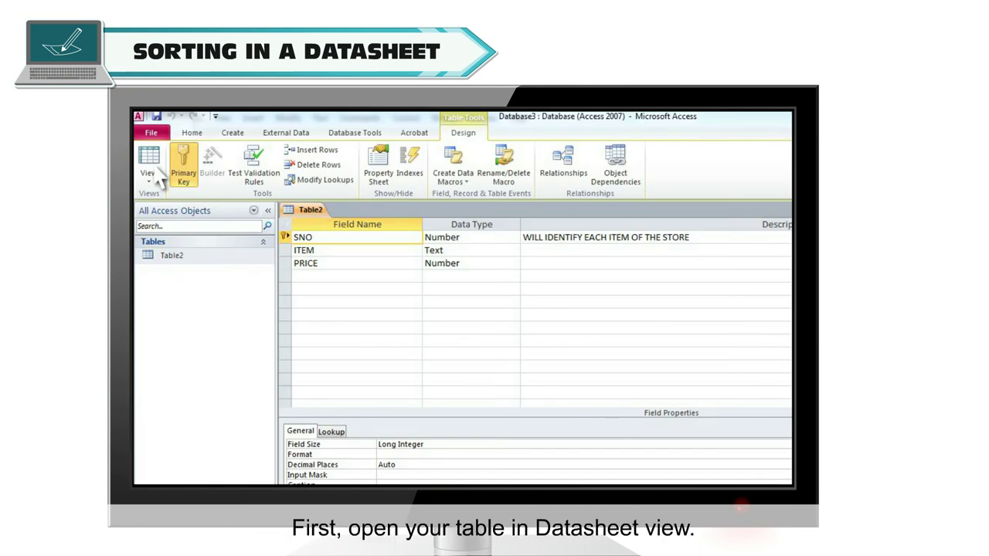
# In Datasheet View, sort Table2 ascending by the PRICE column.
pyautogui.click(151, 178)
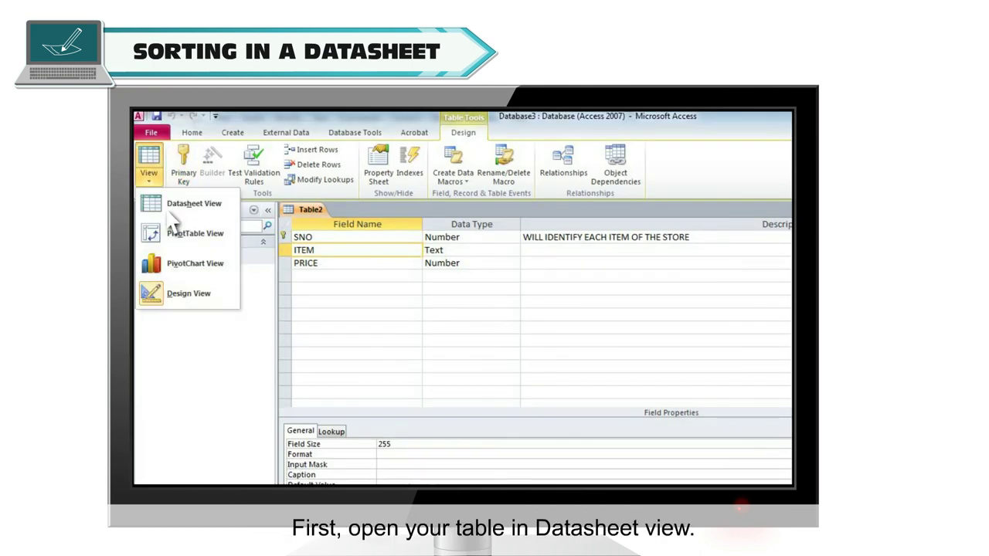
pyautogui.click(173, 217)
pyautogui.click(493, 226)
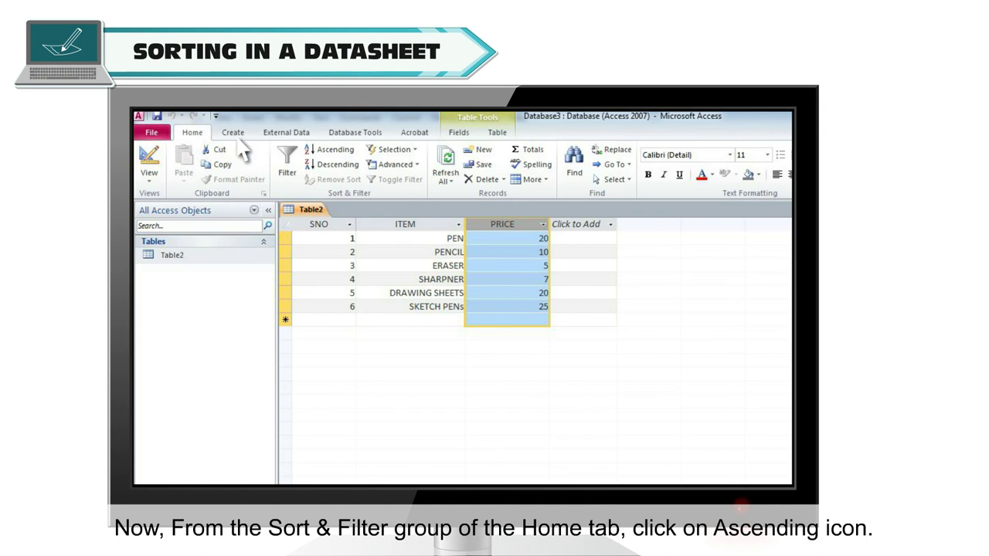
pyautogui.click(334, 153)
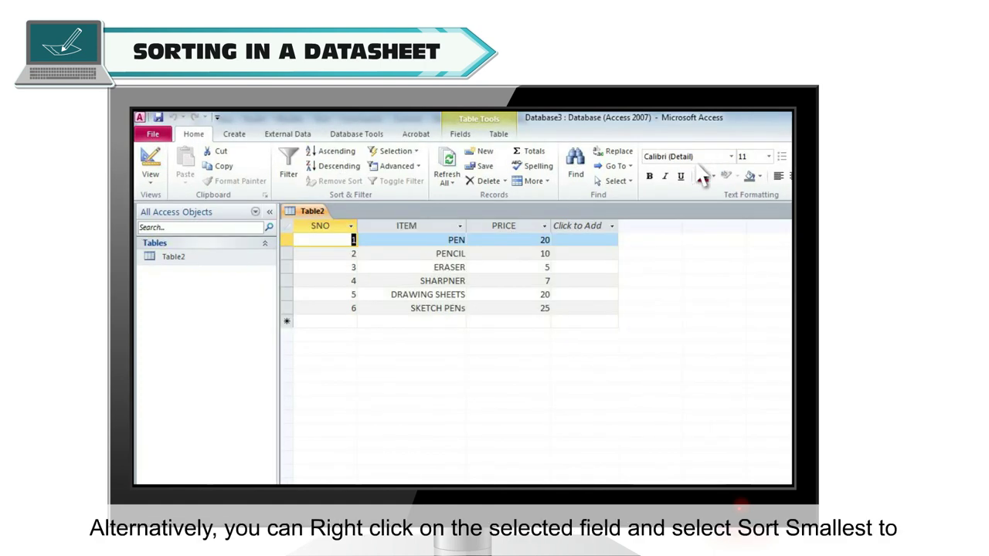
# Sort PRICE Smallest to Largest from its context menu, putting ERASER first.
pyautogui.rightClick(506, 227)
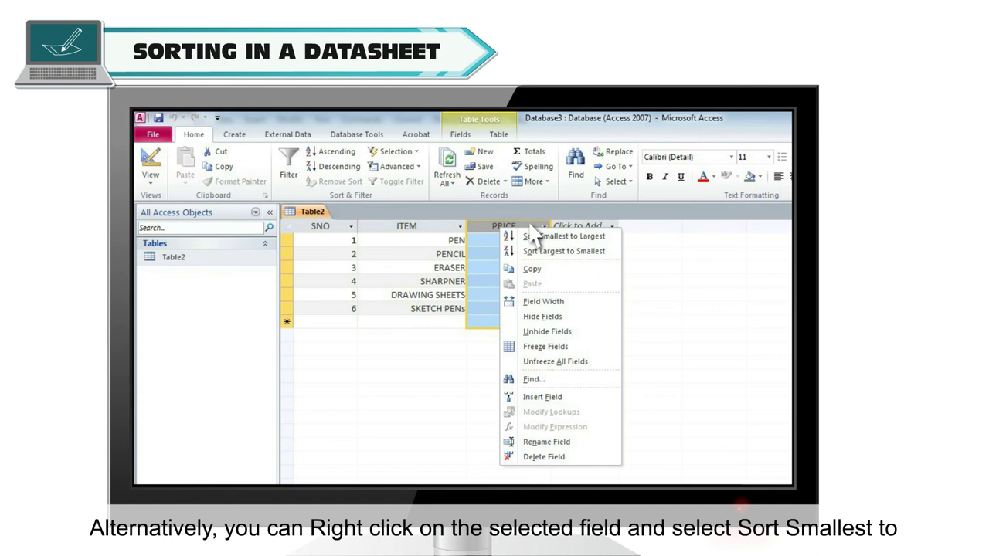
pyautogui.click(618, 233)
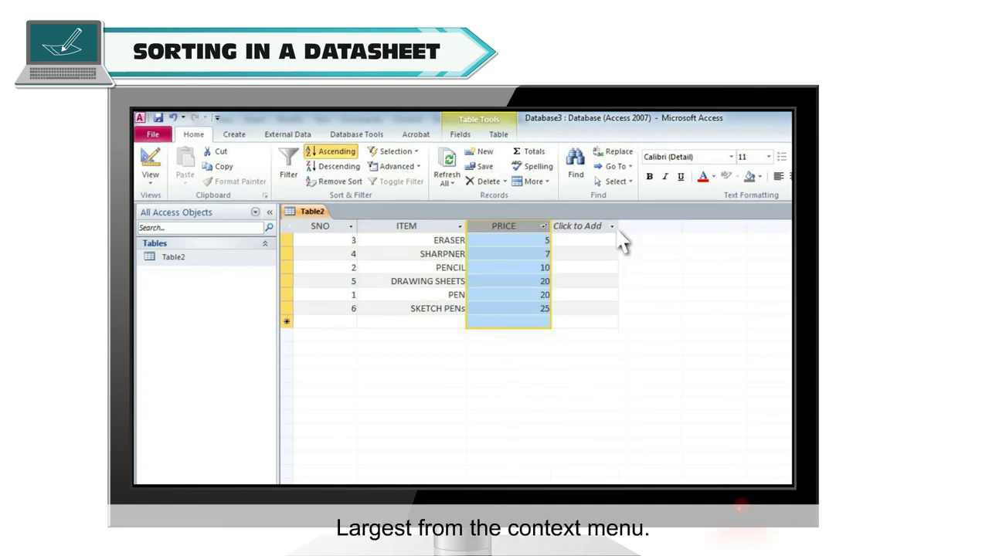
pyautogui.rightClick(536, 225)
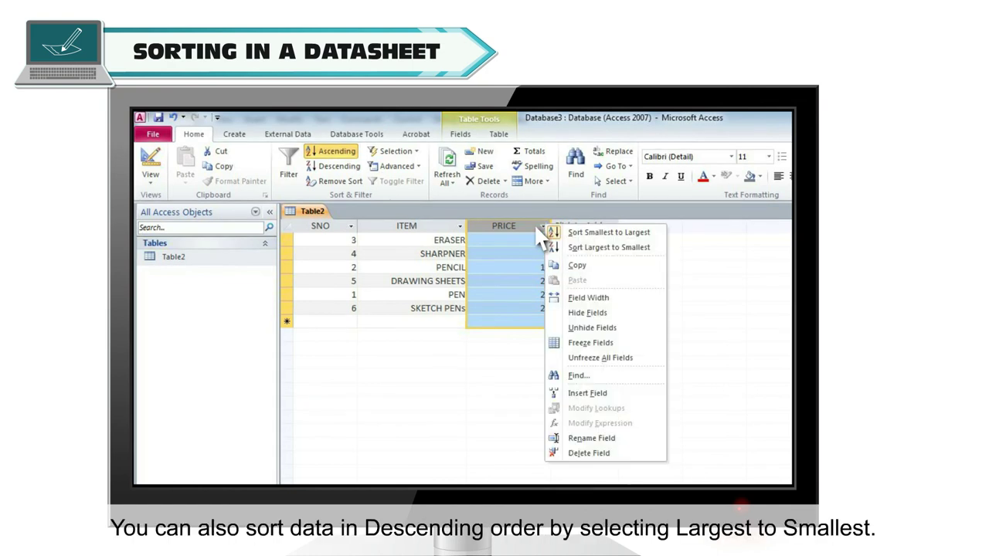
# Sort PRICE Largest to Smallest, then remove the sort to restore SNO order.
pyautogui.click(617, 255)
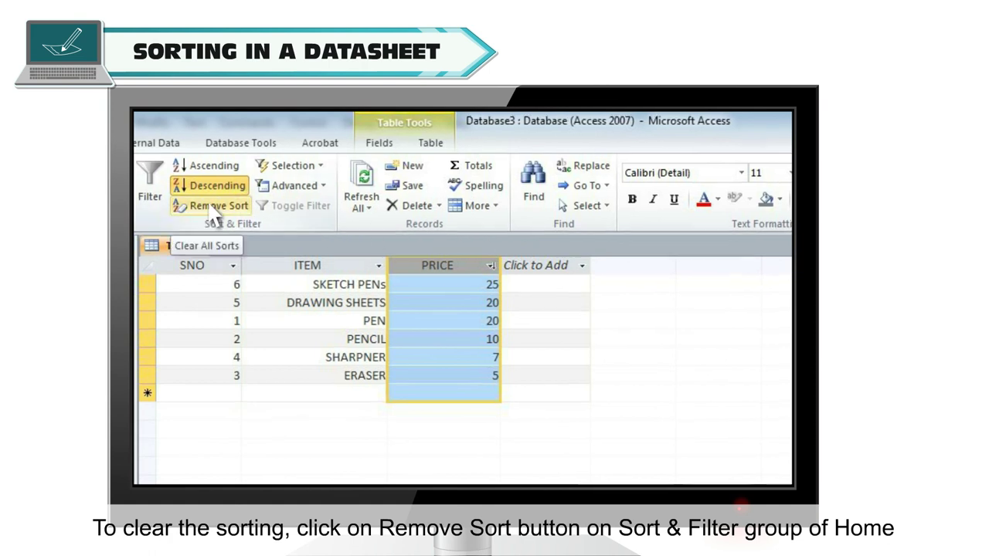
pyautogui.click(212, 207)
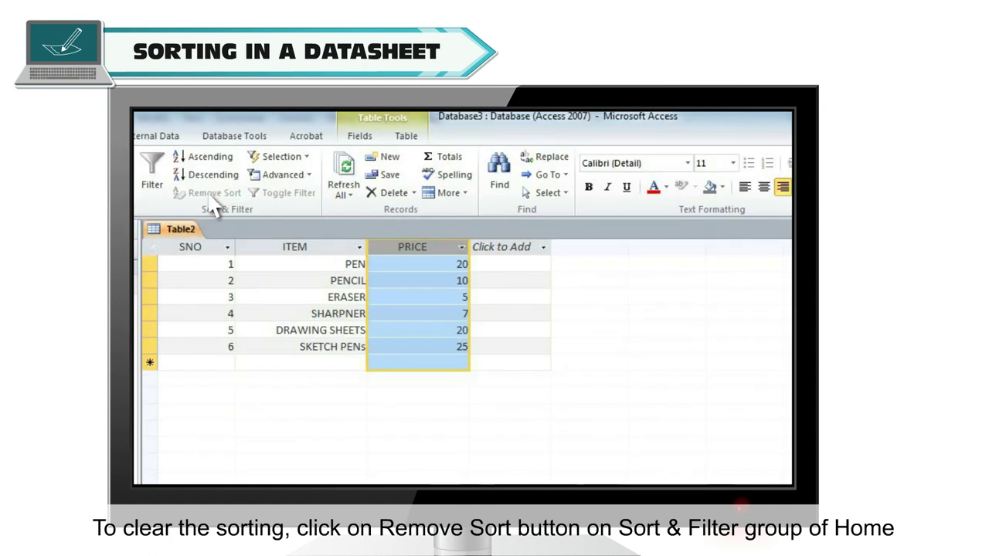